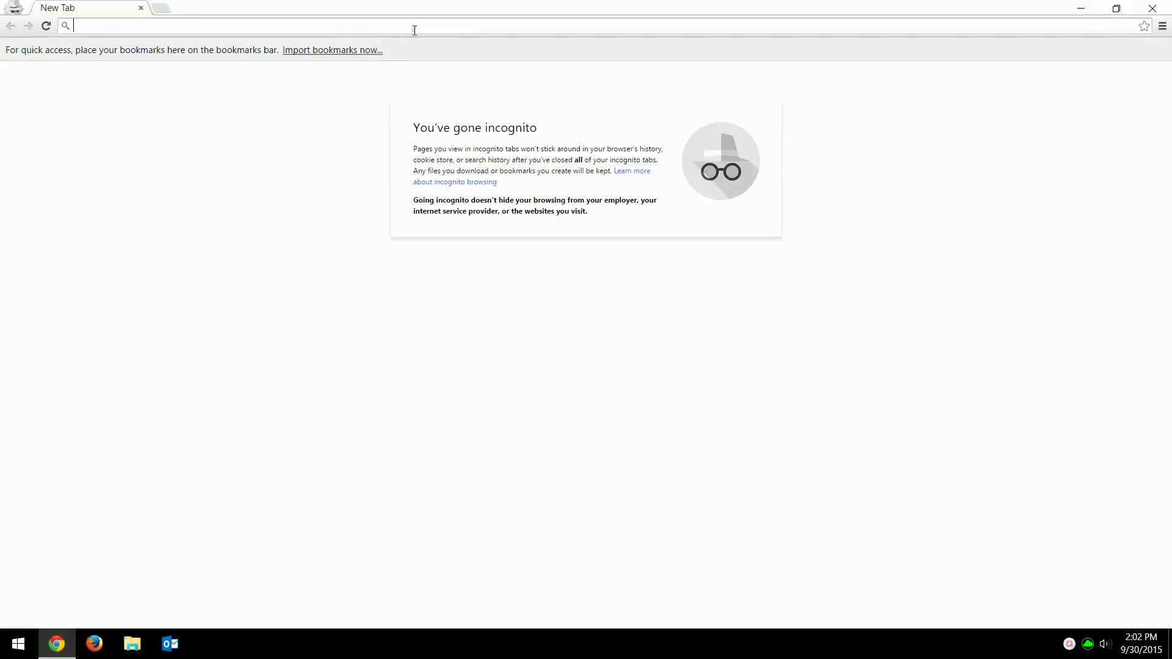
- Load the keepass.info homepage in Chrome
text(keepass.info)
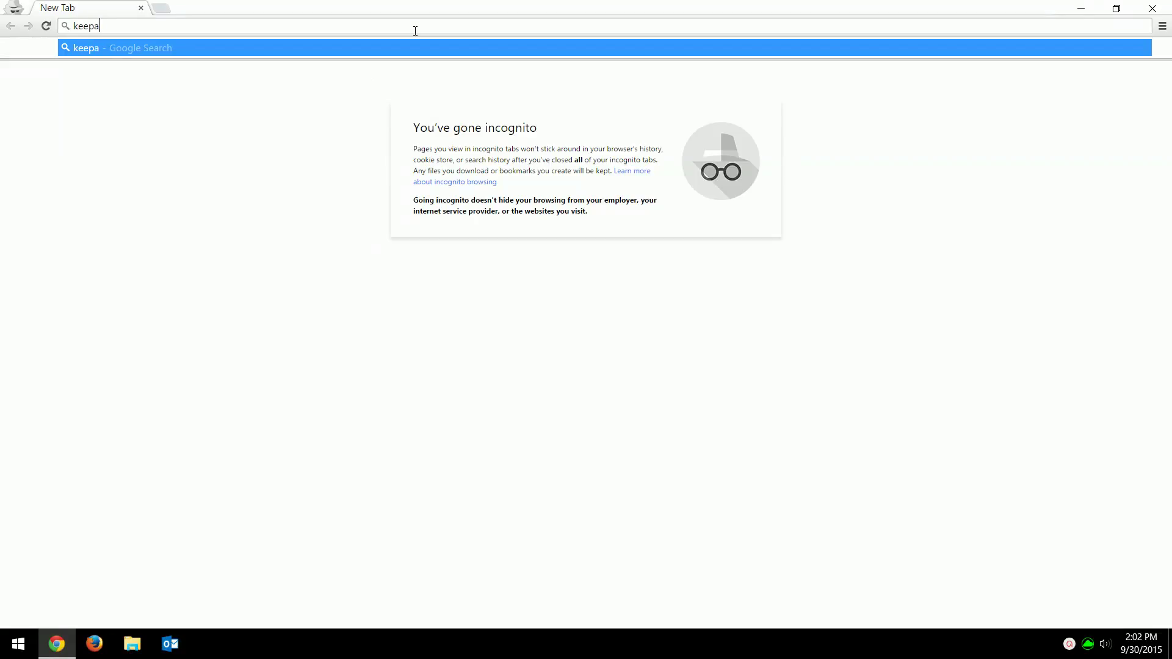
key(Return)
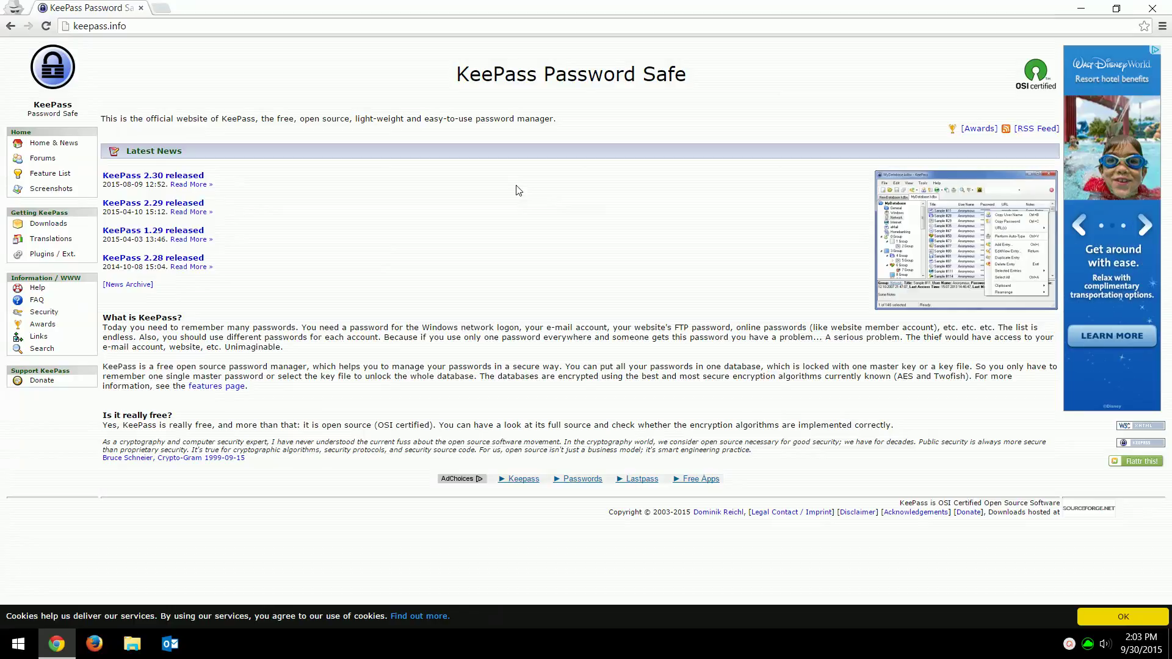
- Start downloading the KeePass 2.30 installer from the downloads page, then close Chrome
click(130, 175)
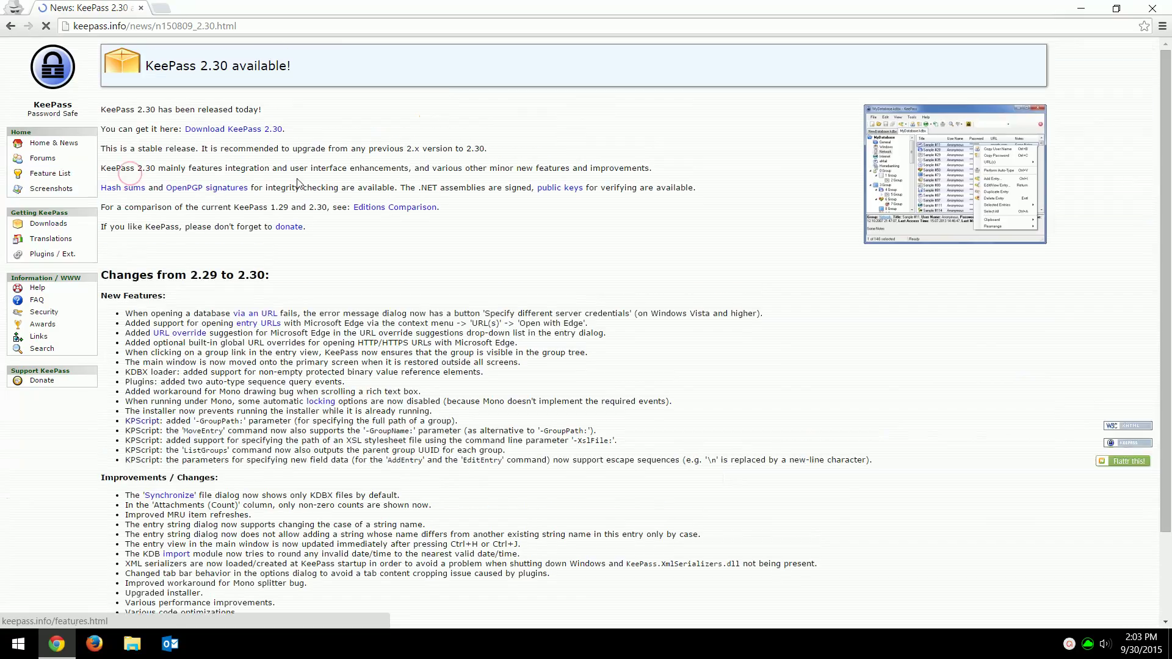
click(218, 130)
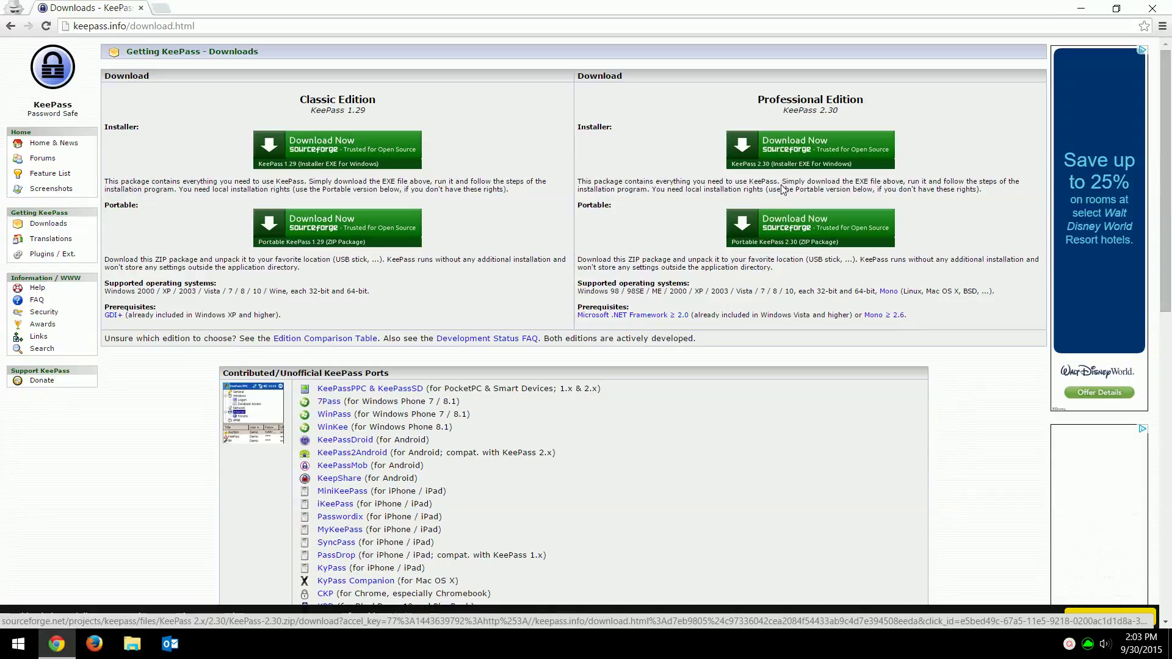
click(775, 152)
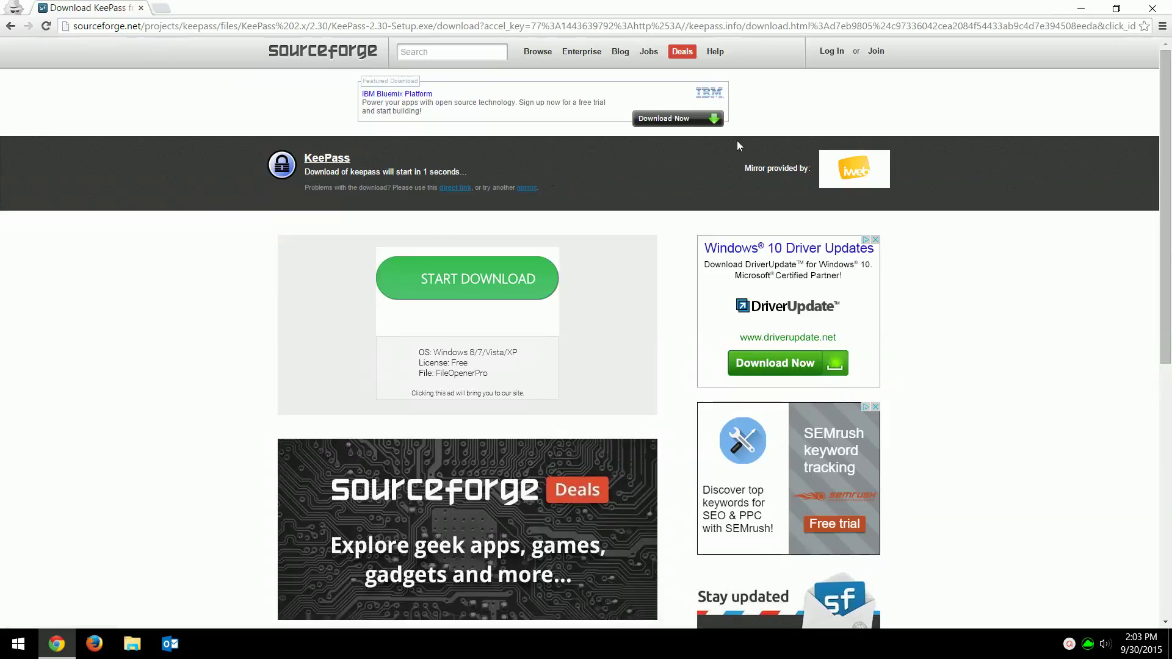
click(1153, 8)
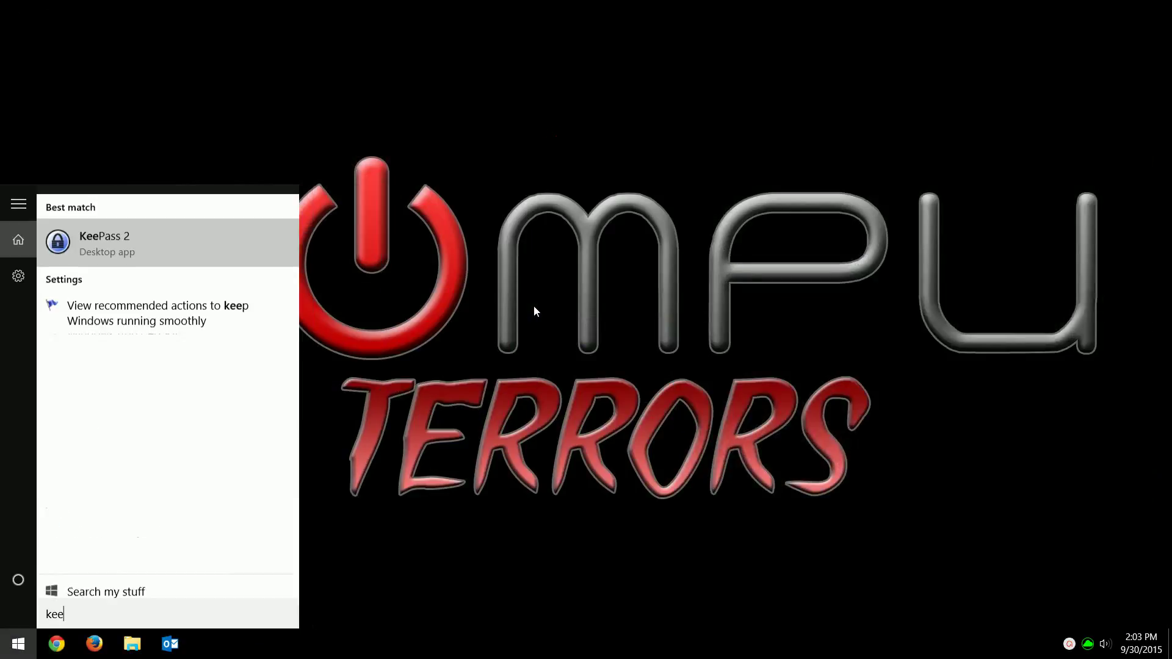
- Launch KeePass 2 from the search results and dismiss the missing-file warning
click(142, 240)
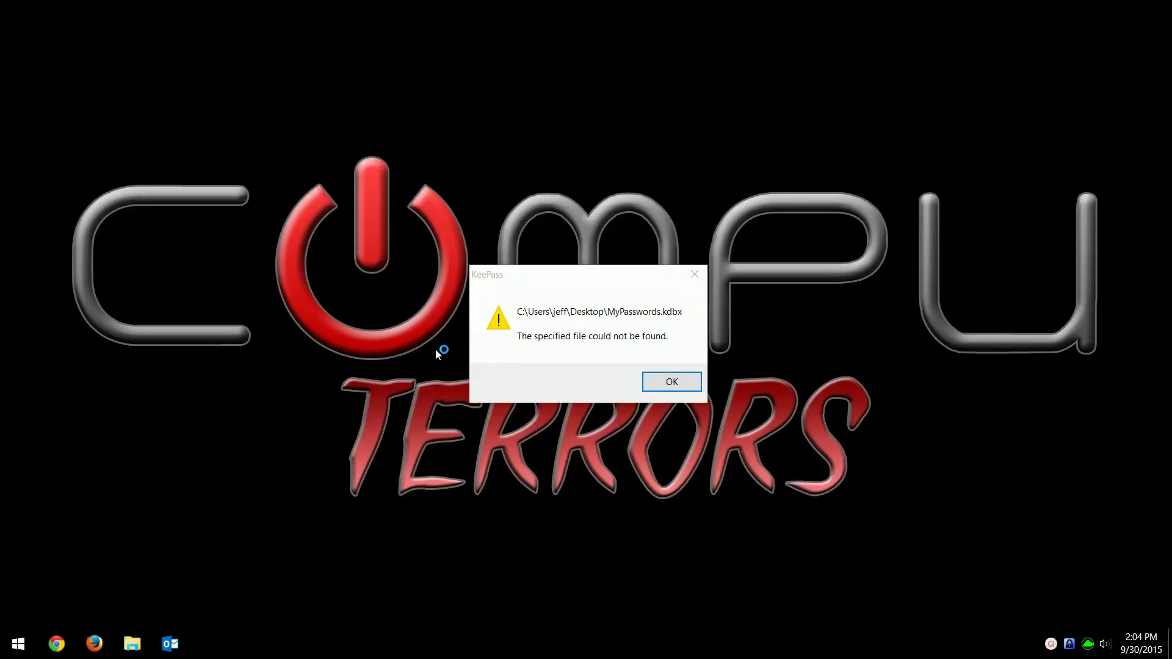
click(653, 382)
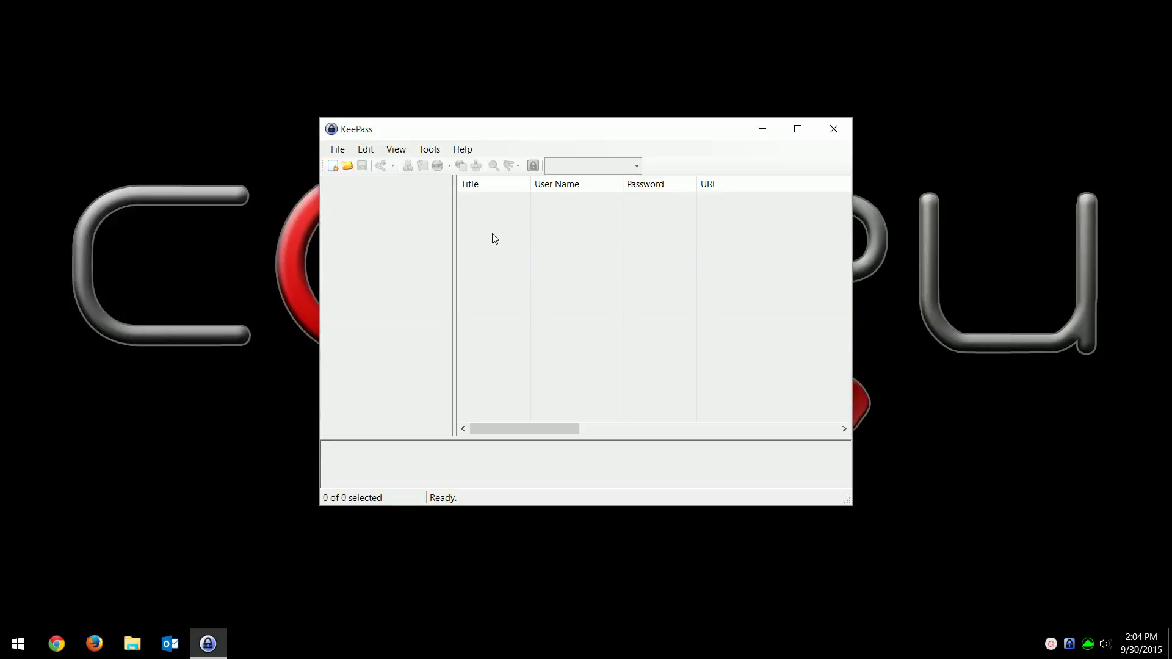
- Create NewDatabase.kdbx, enter a 21-character master password and begin repeating it
click(335, 169)
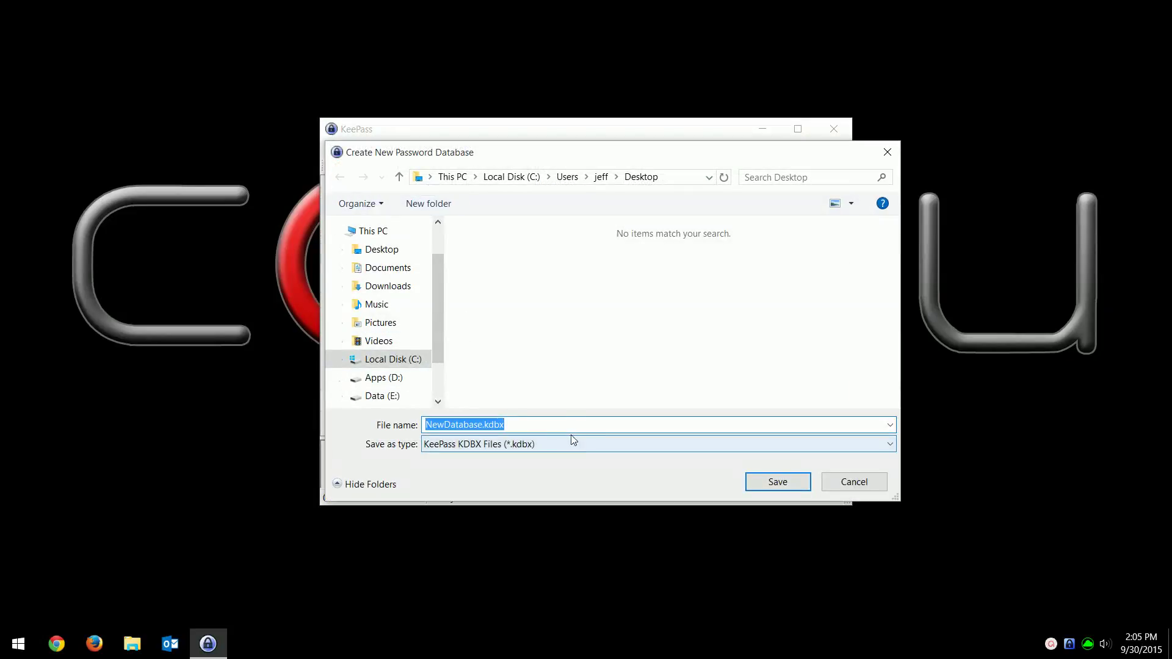
click(761, 486)
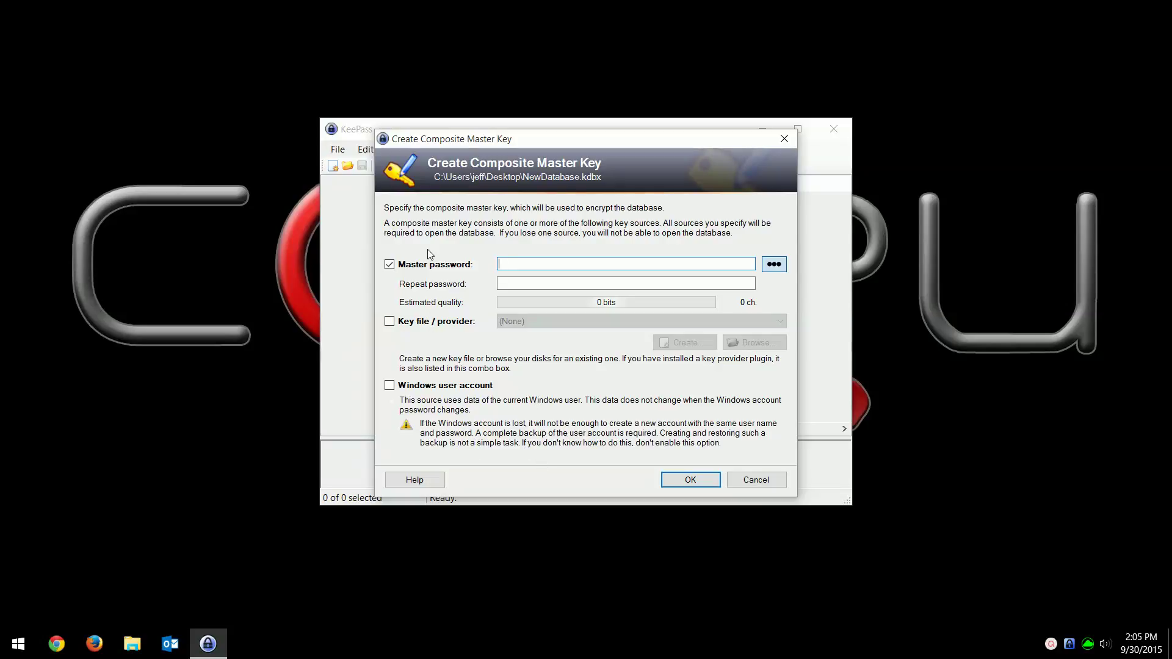
click(524, 262)
text(*****)
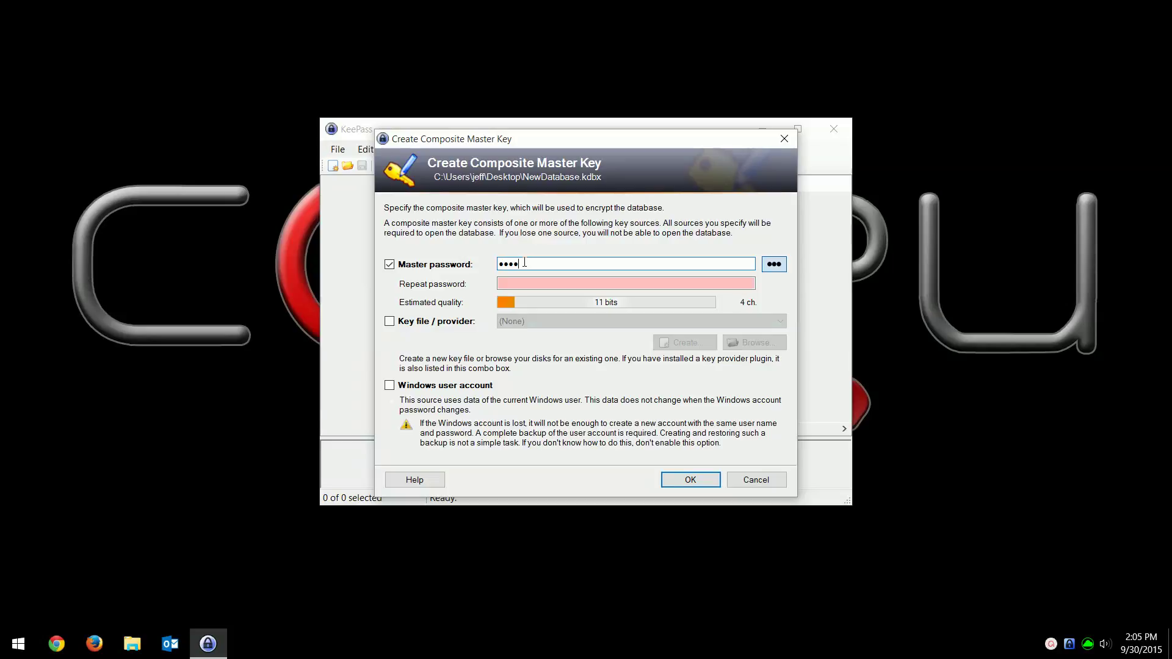
text(********)
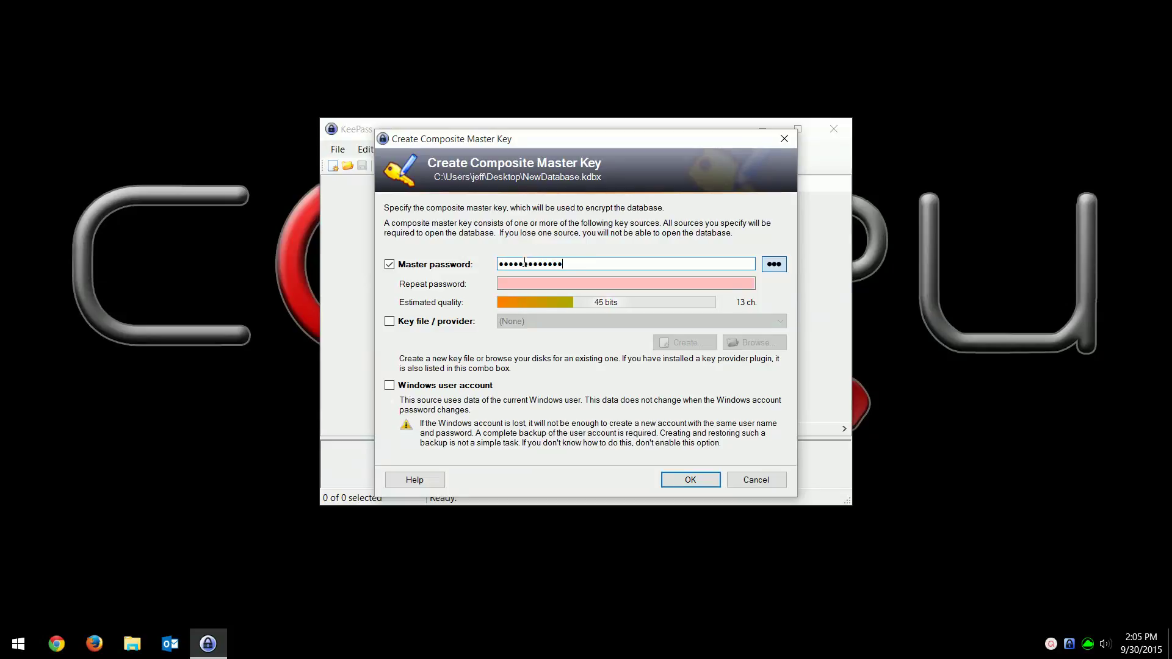
text(********)
key(Tab)
text(*)
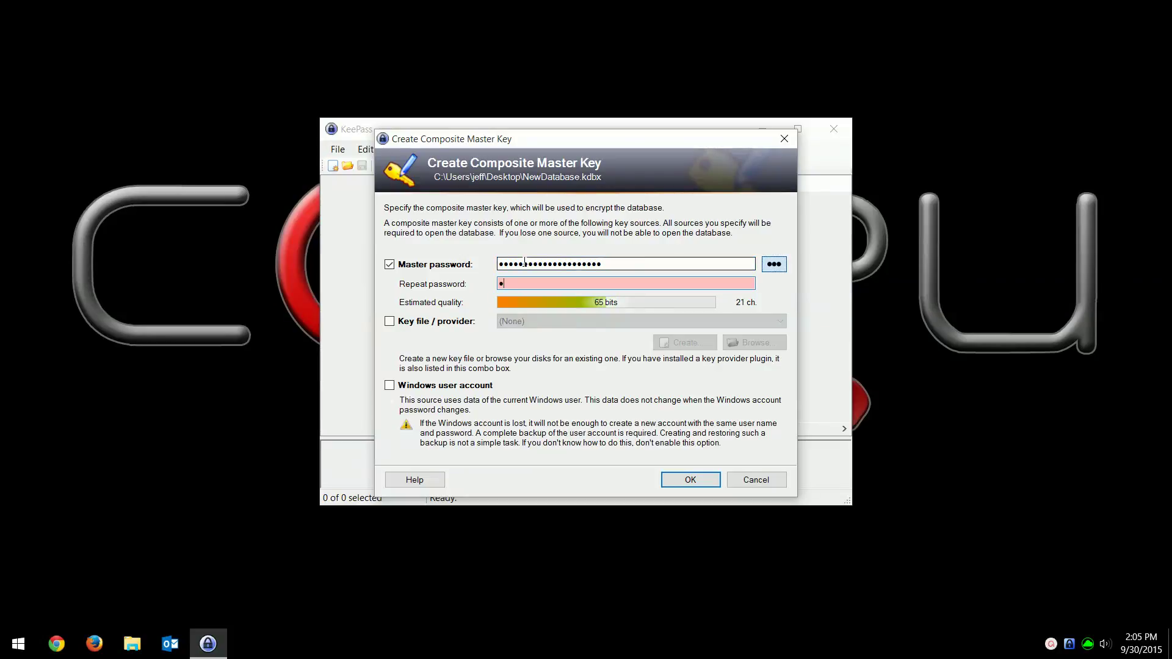
text(*************)
- Finish retyping the master password in the Repeat password field
text(••••)
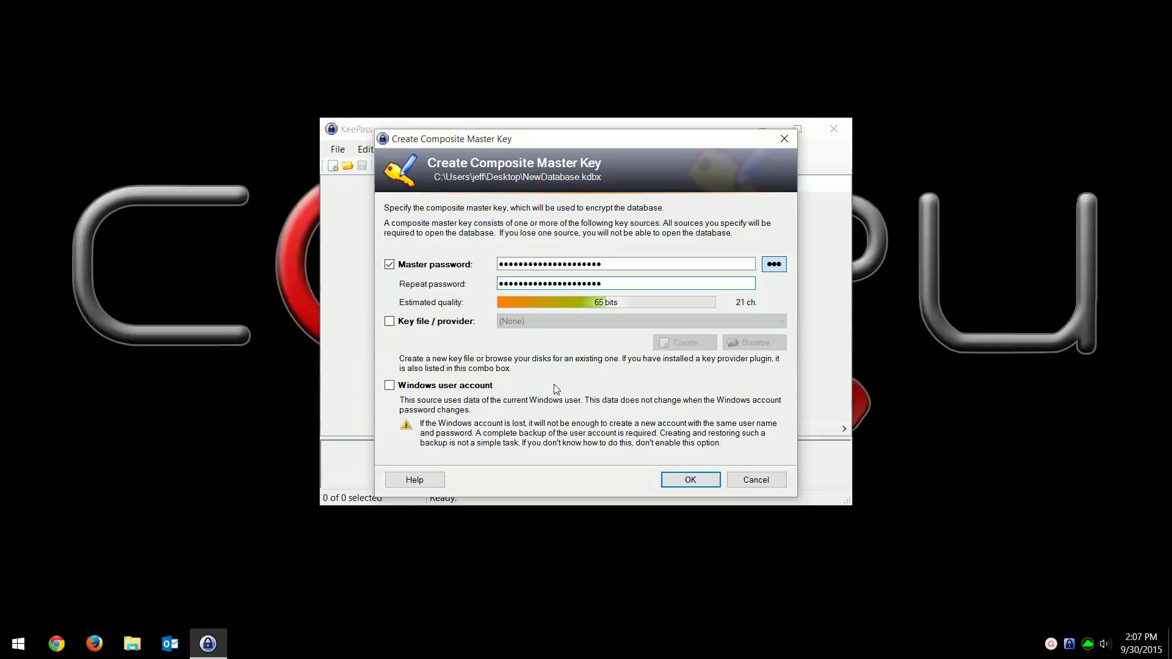
- Confirm the composite master key and accept the default database settings
click(675, 481)
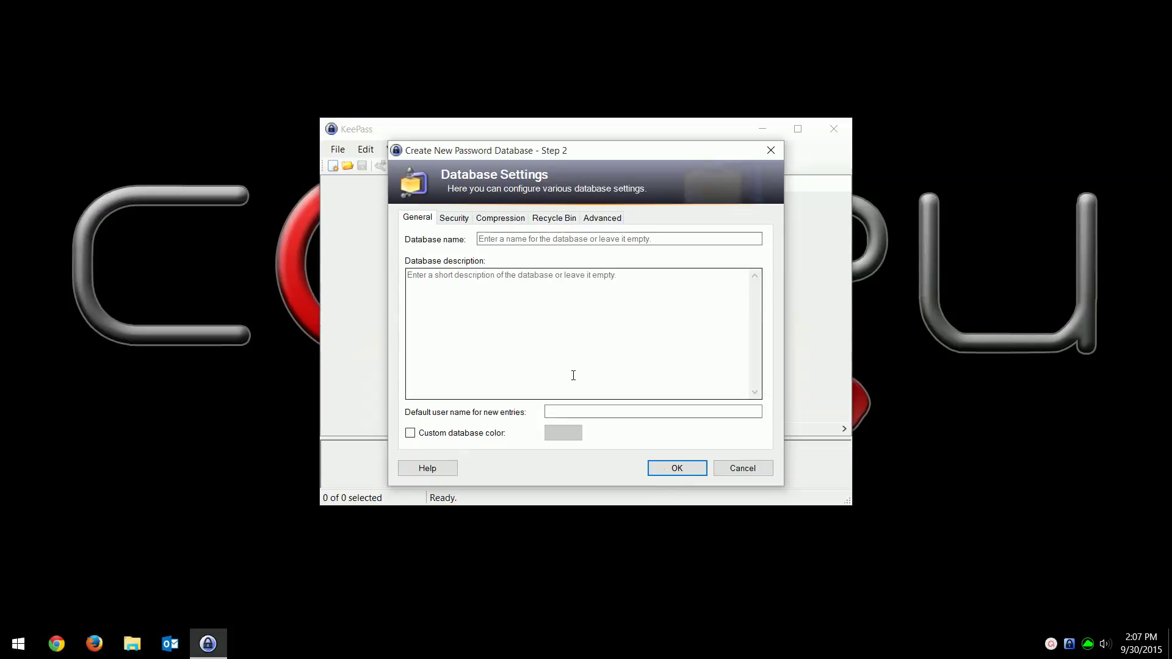
click(678, 469)
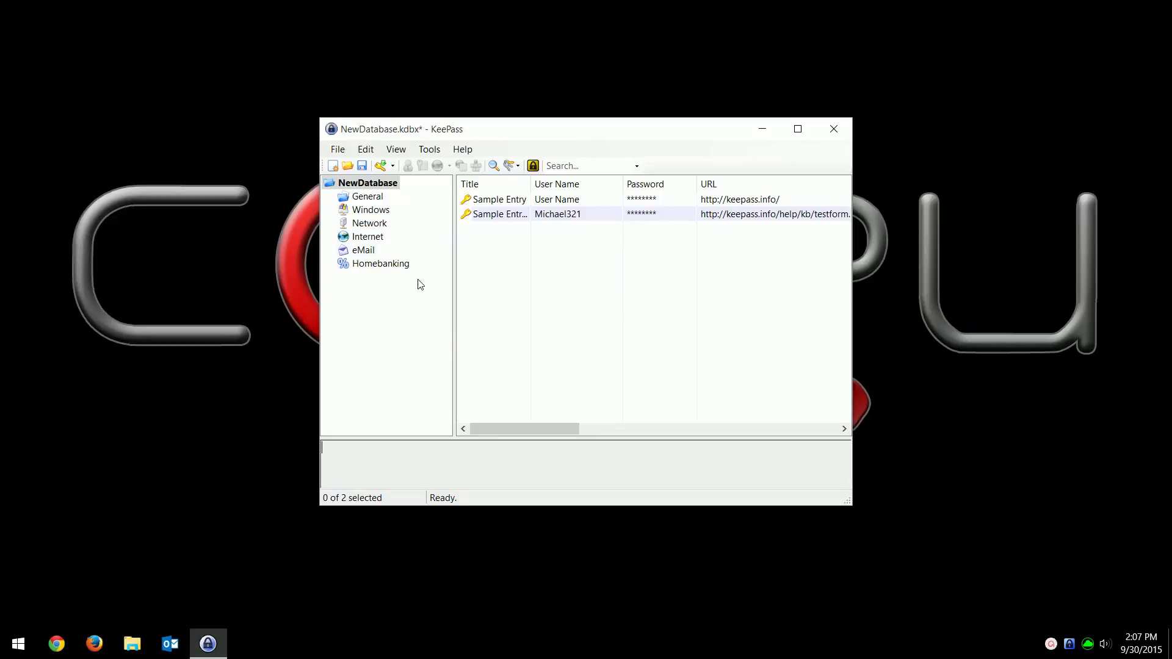
- Glance at the NewDatabase group's context menu, then open the first Sample Entry
right_click(385, 187)
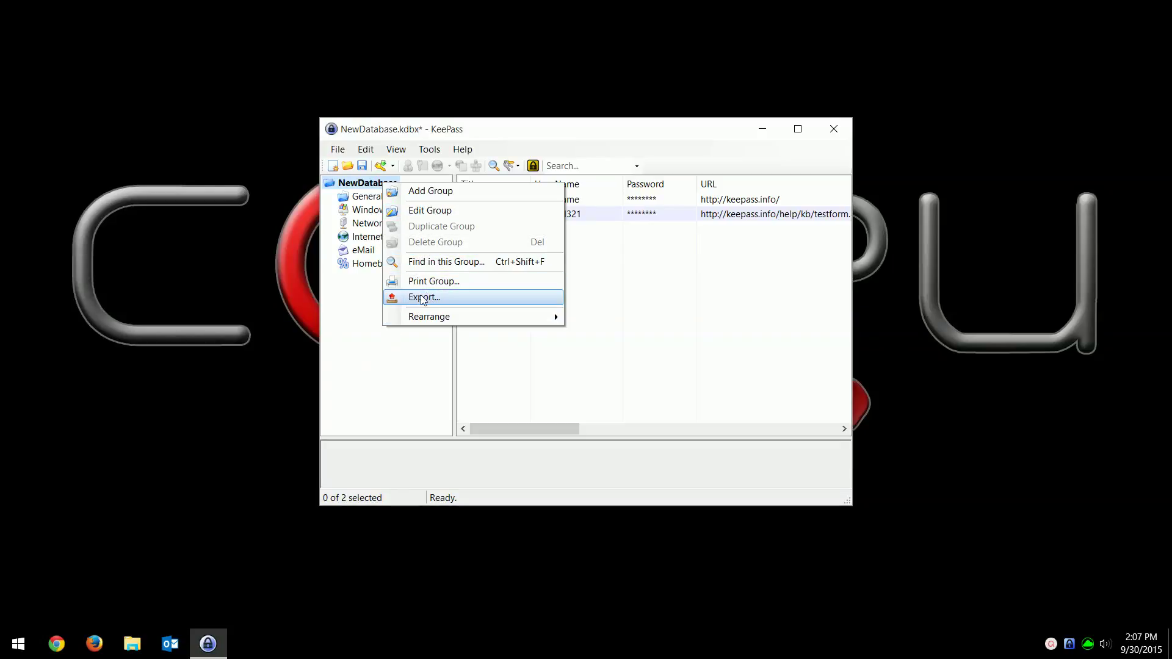
click(385, 345)
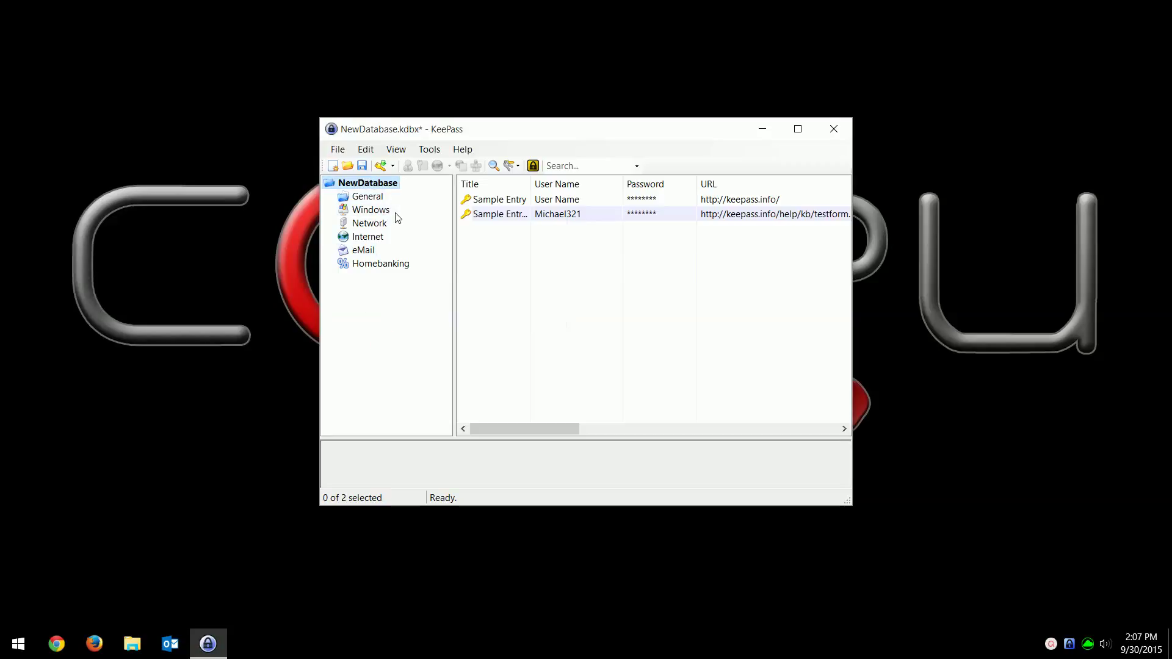
double_click(519, 200)
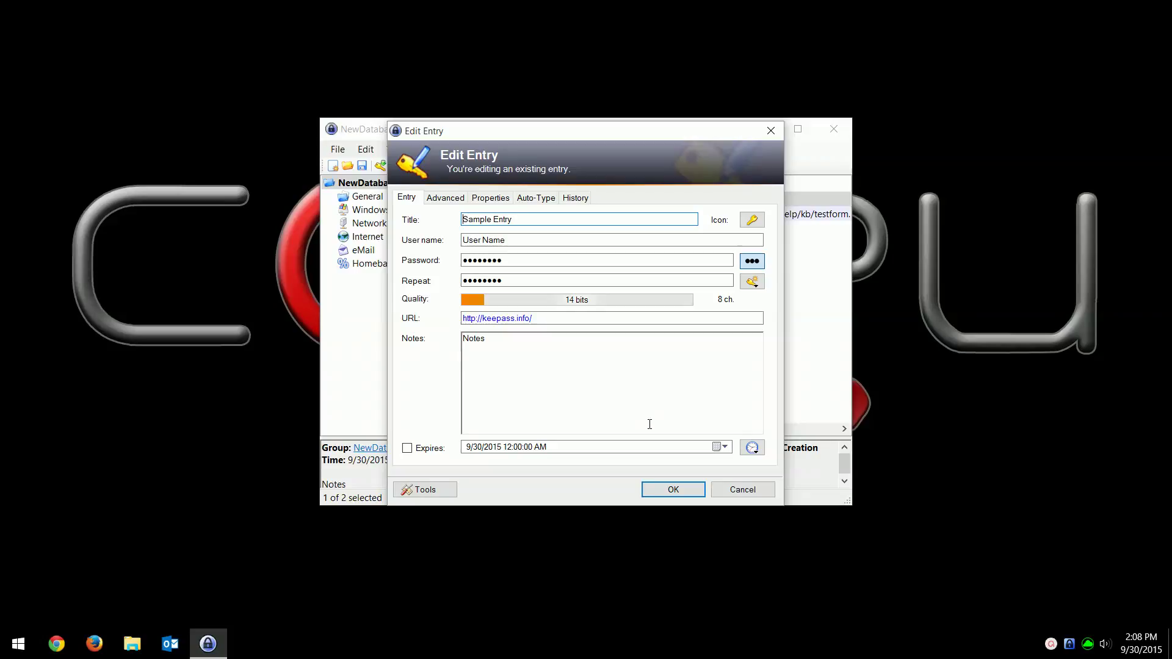
- Reveal the Sample Entry's password, then cancel the editor without changes
click(752, 261)
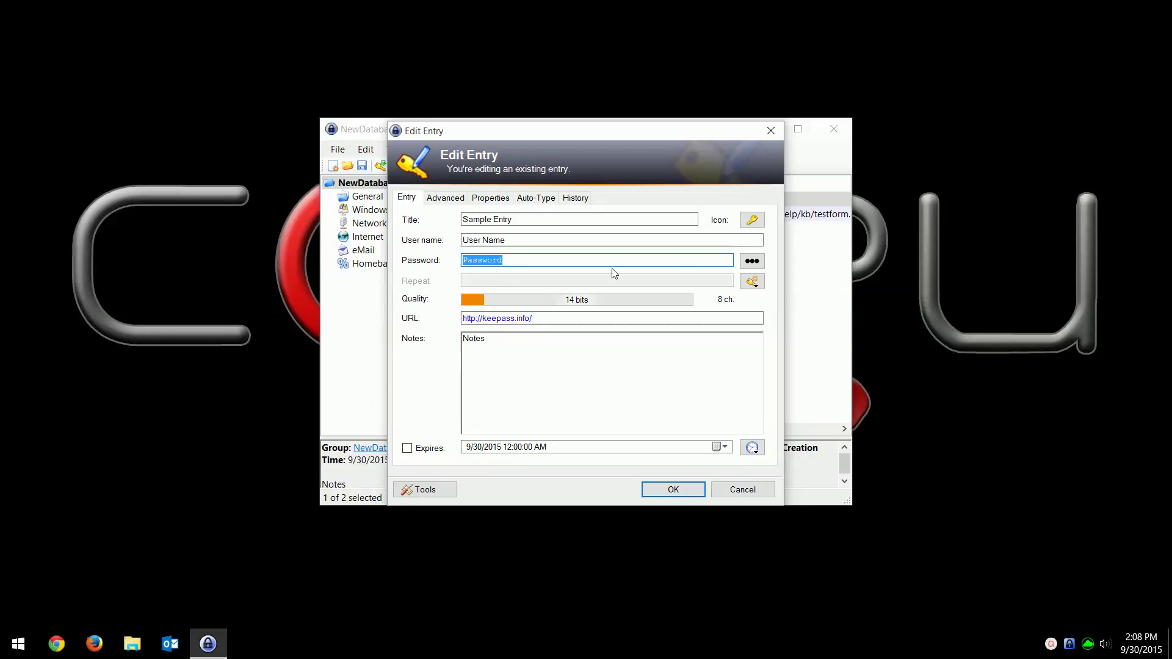
click(736, 489)
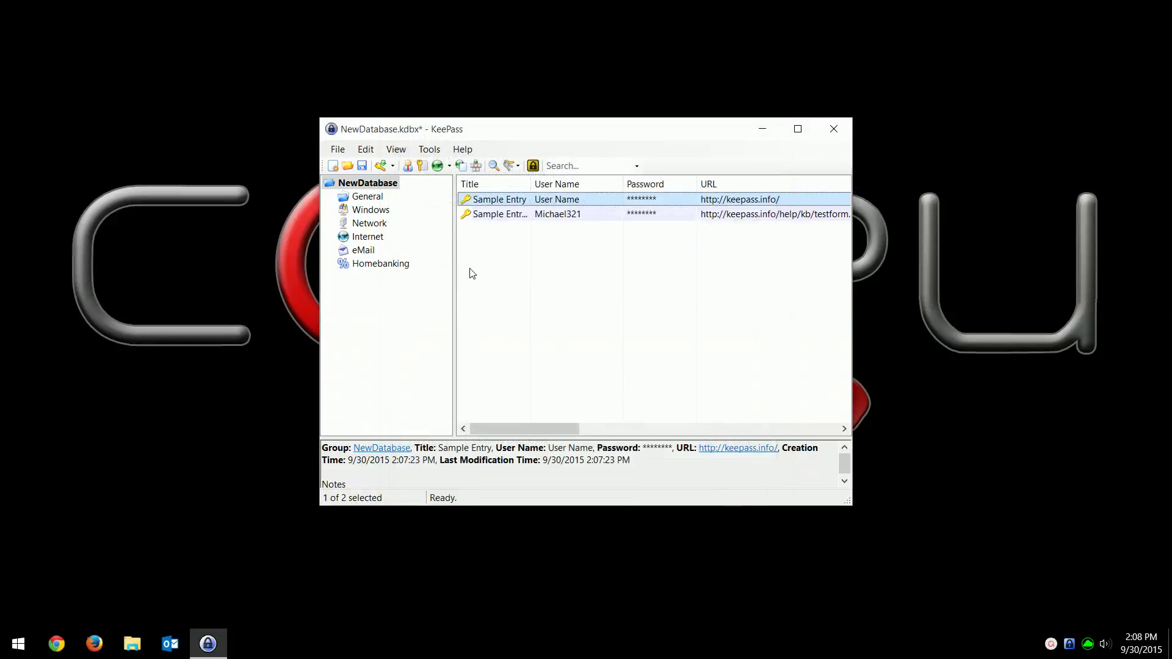
- Add a new entry titled Facebook with the user's e-mail as user name
right_click(495, 253)
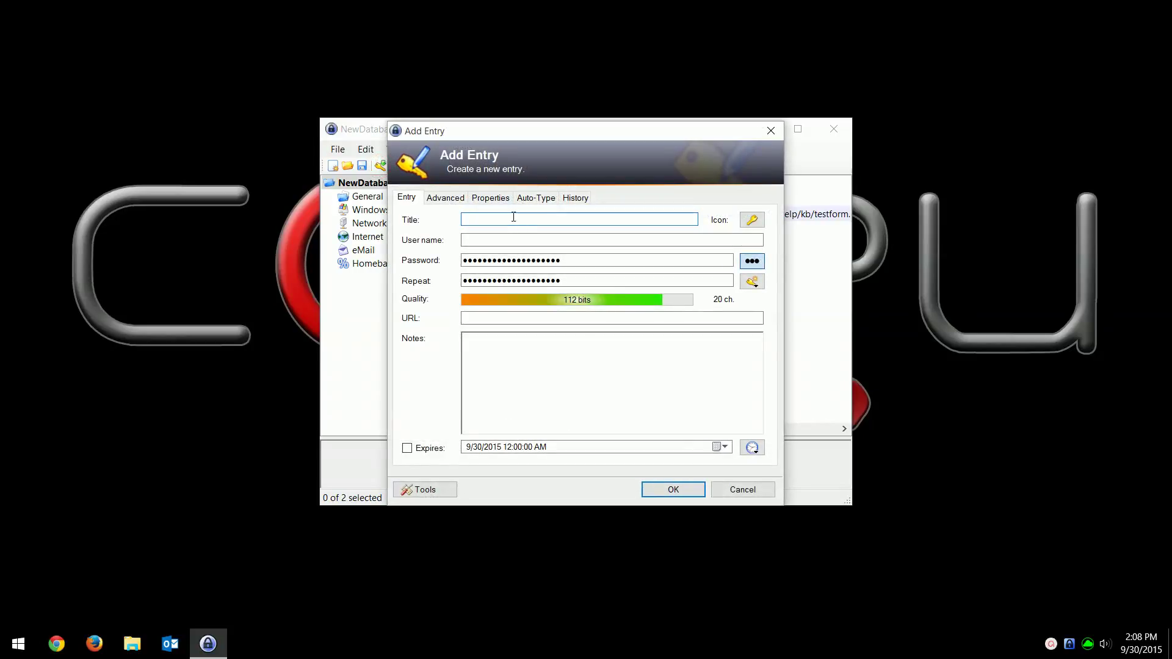
text(Facebook)
key(Tab)
key(Tab)
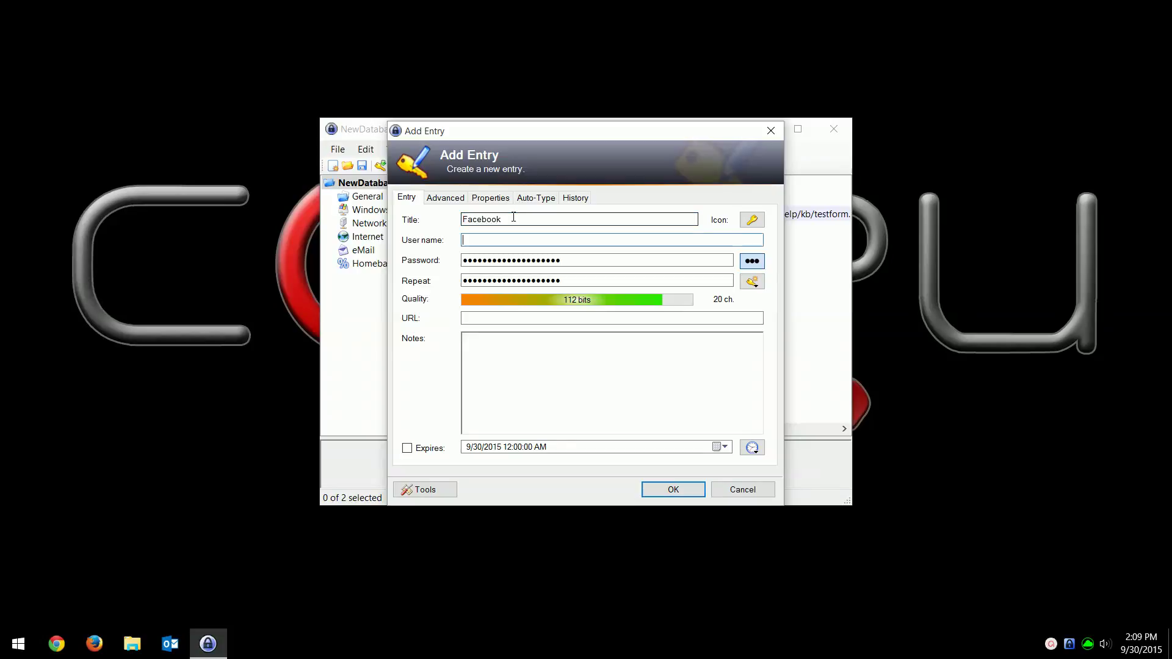
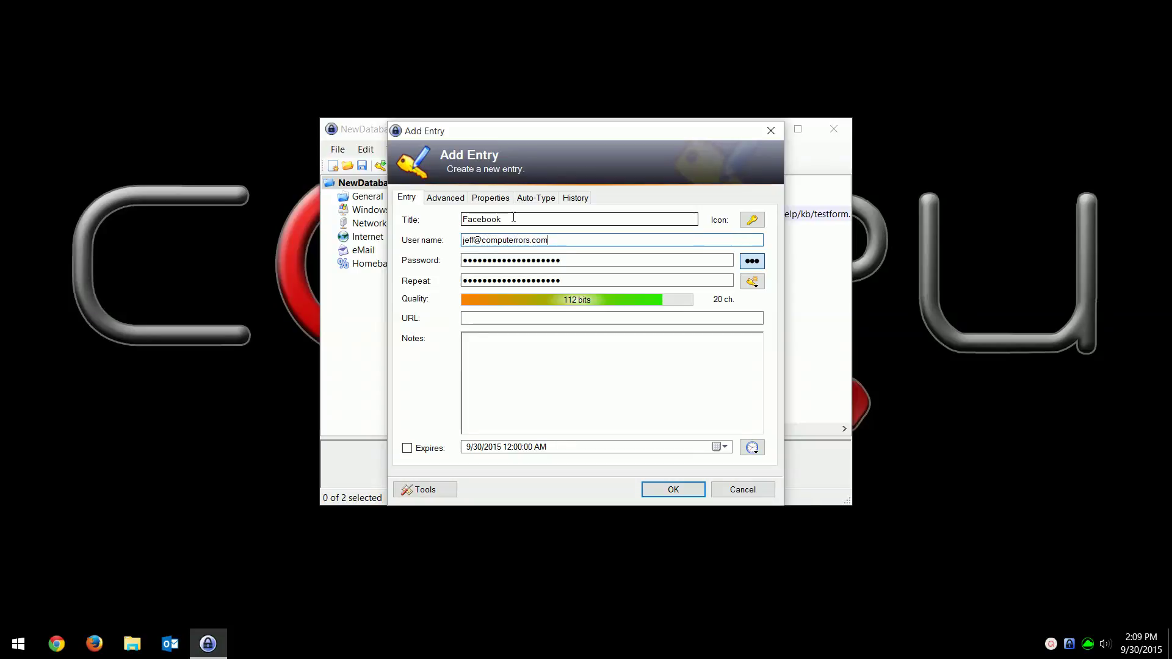
key(Tab)
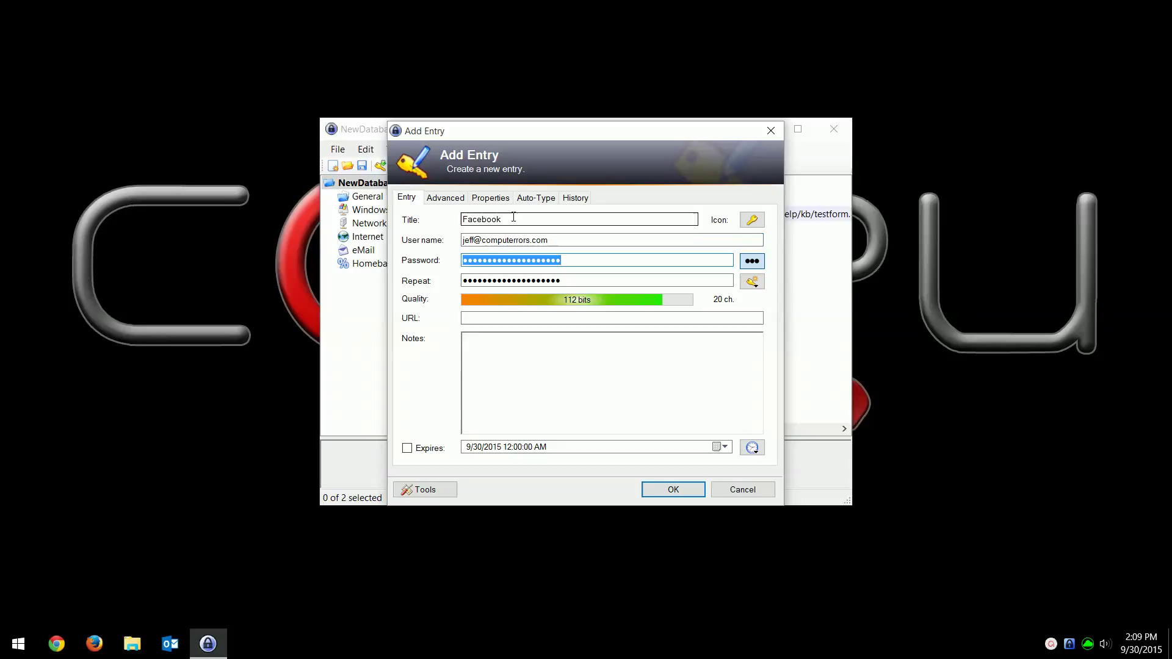
- Check the generated password, then enter URL facebook.com and the note 'this is me!'
click(750, 263)
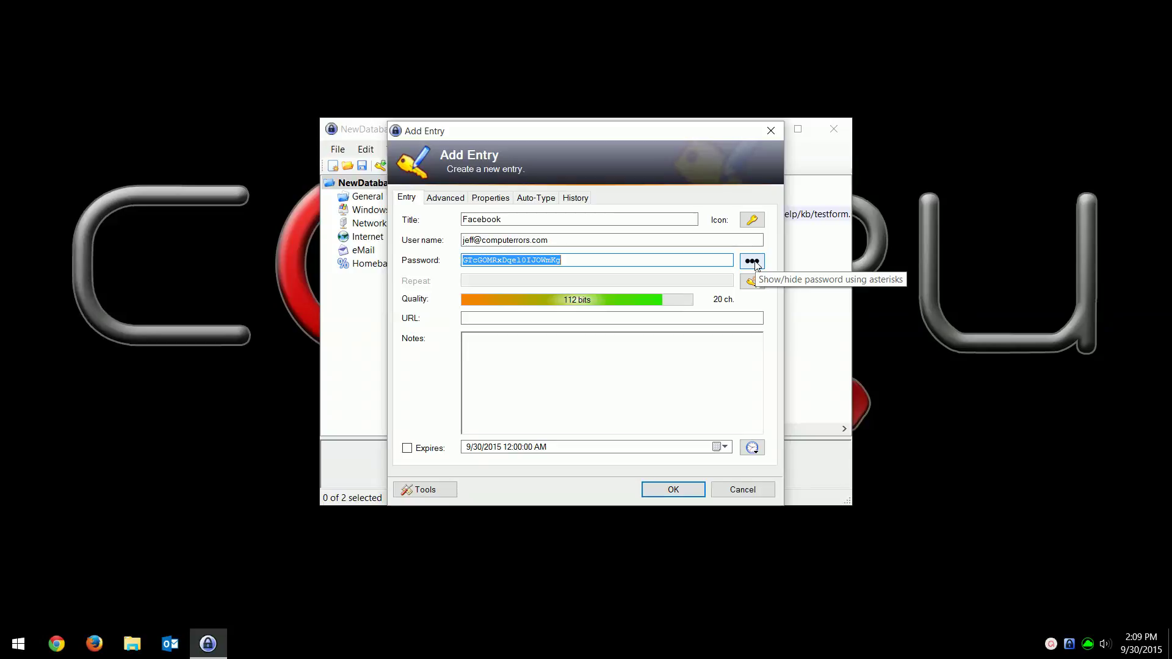
click(754, 262)
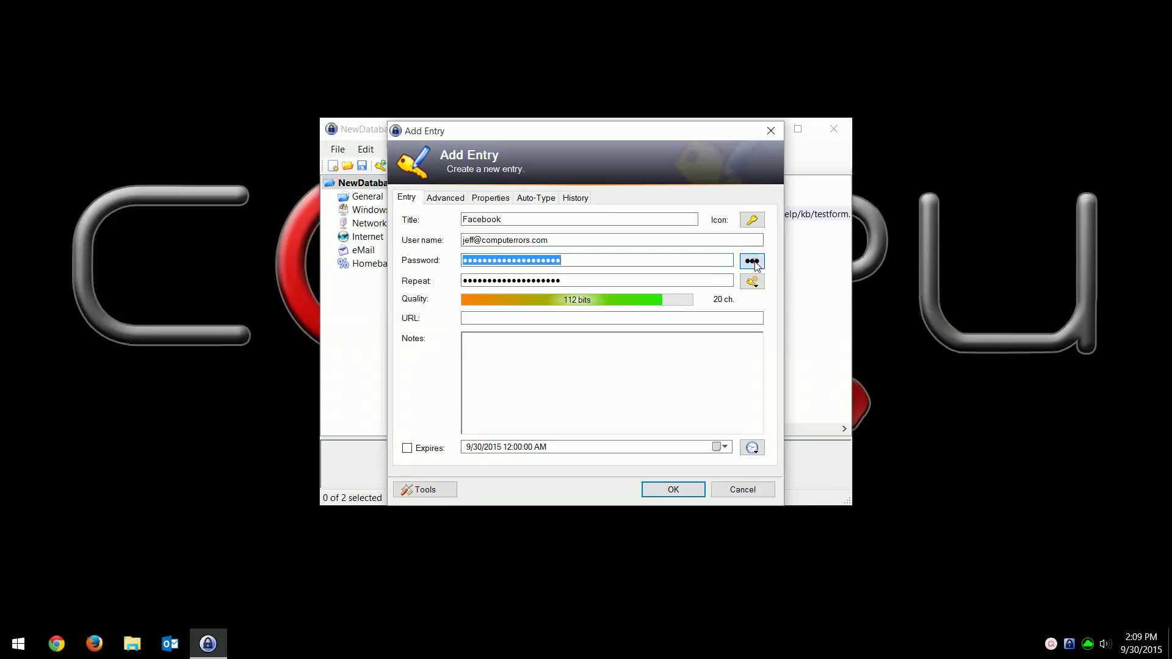
click(521, 320)
text(fa)
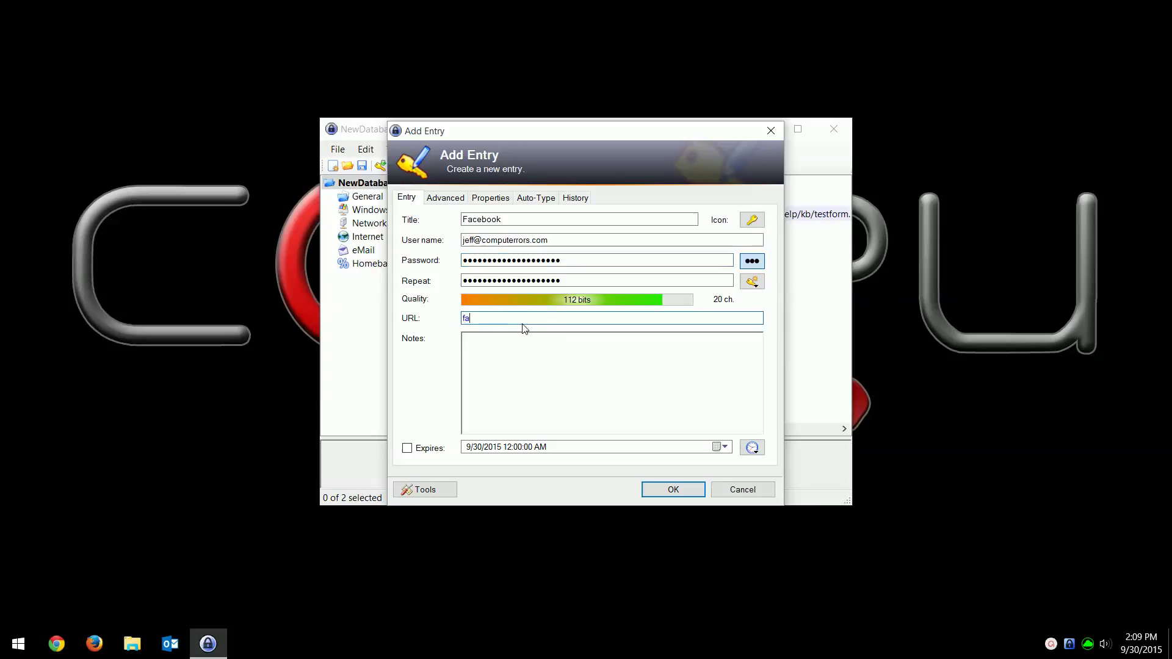
text(cebook.com)
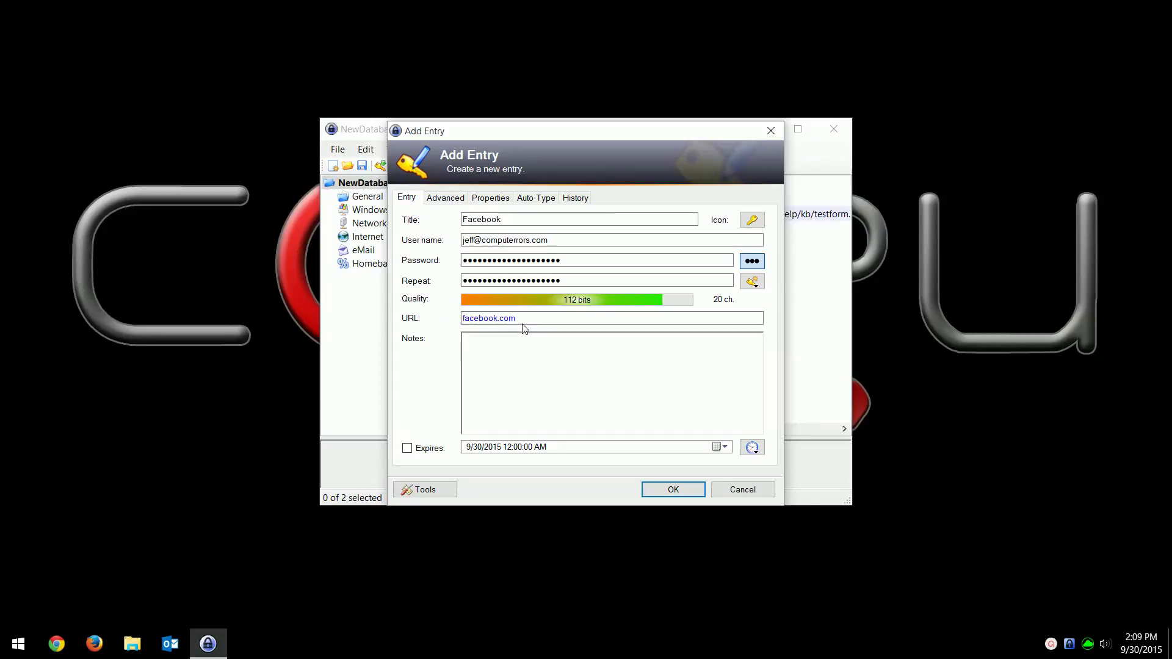
text(this i)
text(s mw)
text(!)
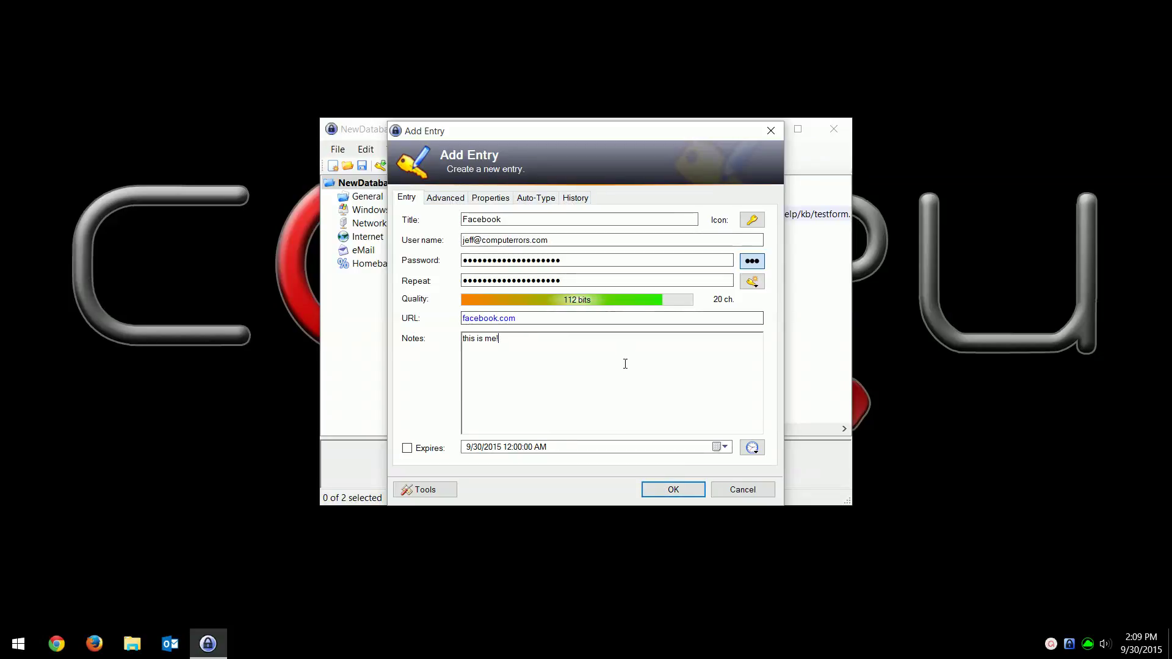
- Add the Facebook entry and save NewDatabase.kdbx
click(668, 495)
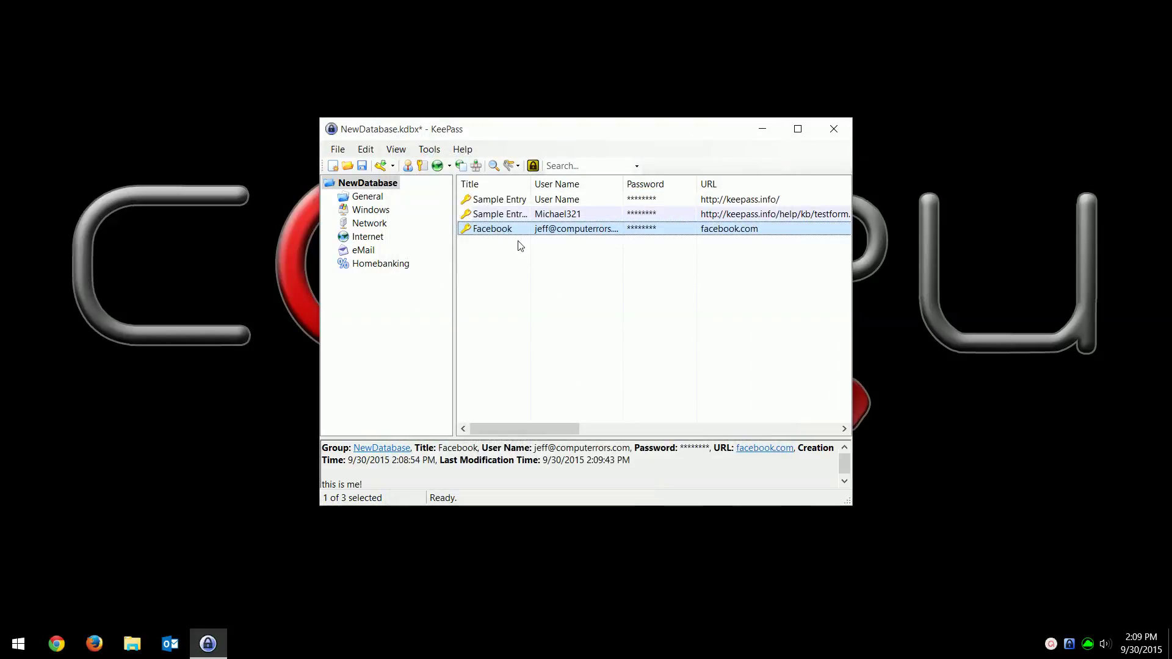
click(362, 166)
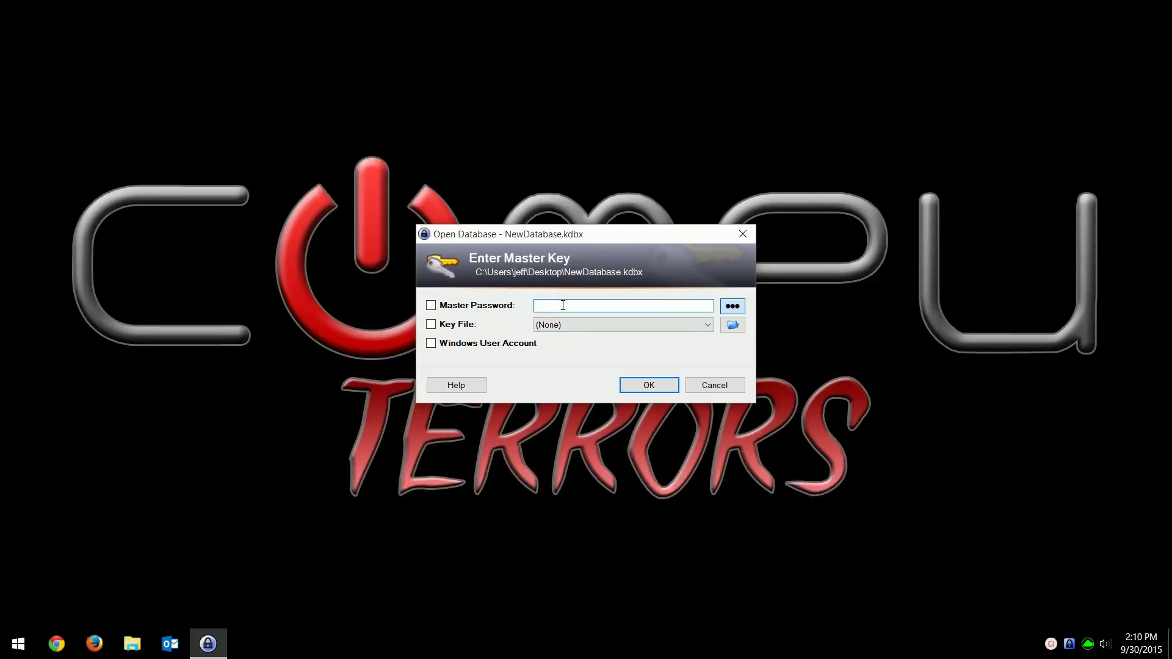
- Unlock NewDatabase.kdbx by entering the master password in the Enter Master Key dialog
text(•••••••••••••••••••••)
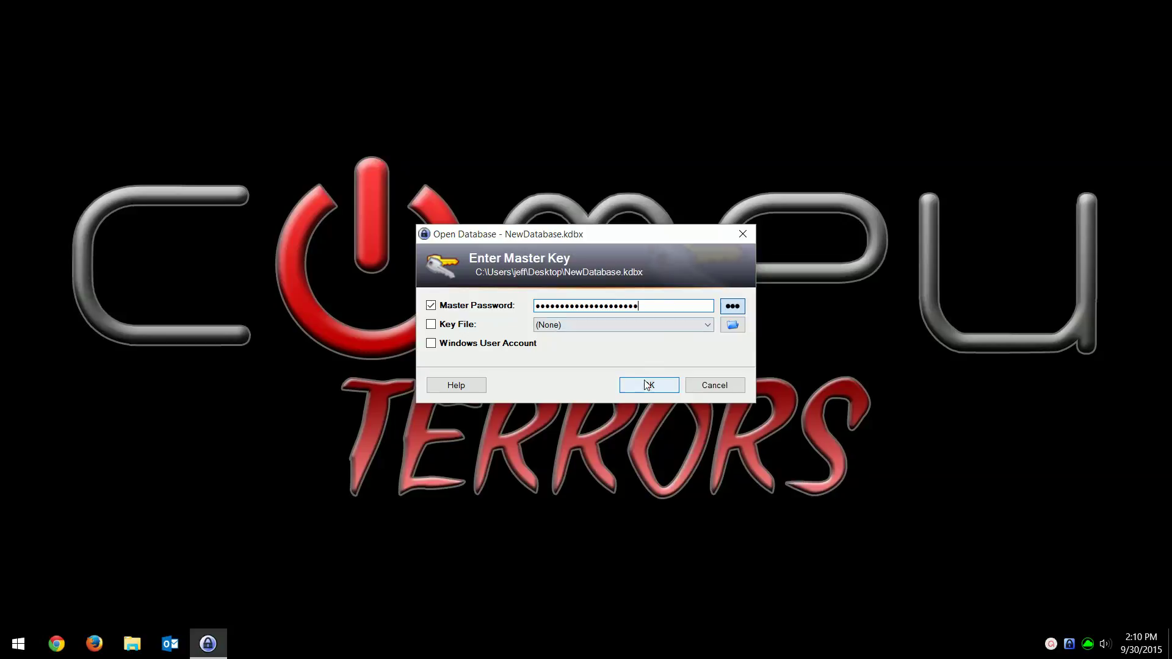
click(646, 384)
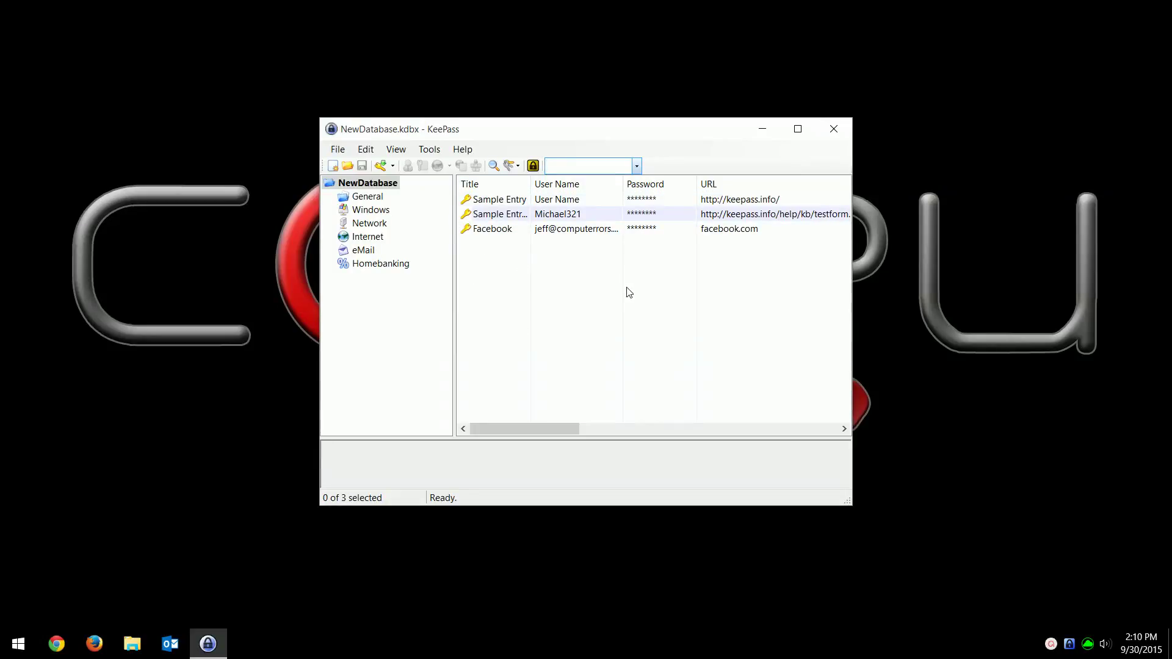
- Copy the Facebook entry's password to the clipboard from its context menu
right_click(498, 230)
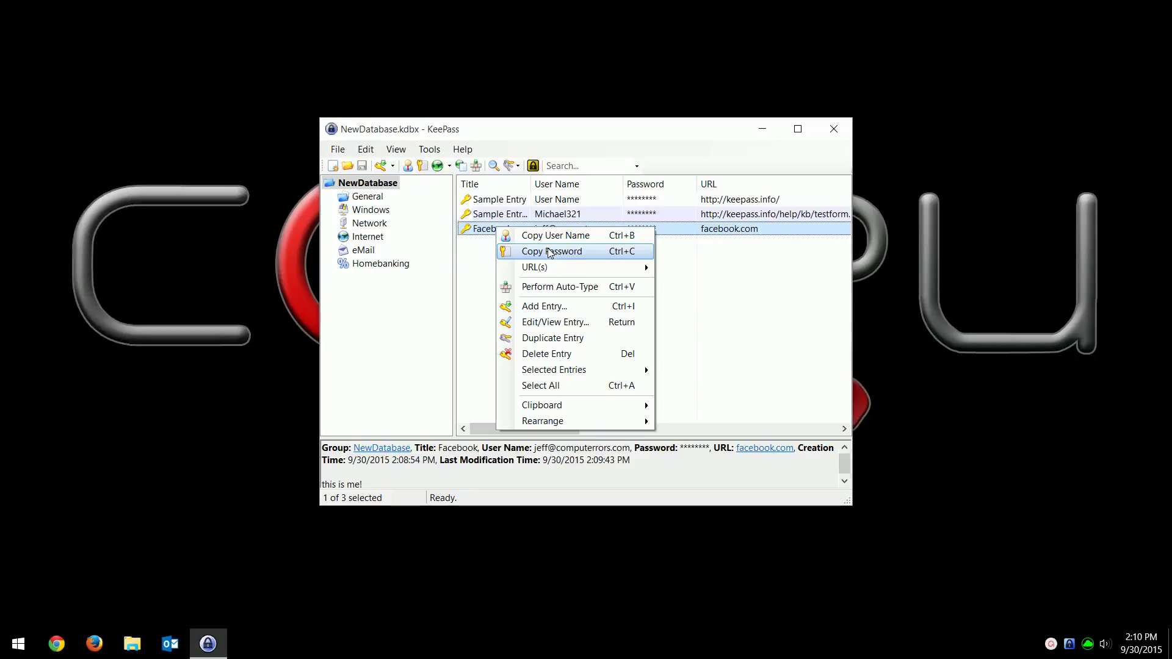
click(551, 252)
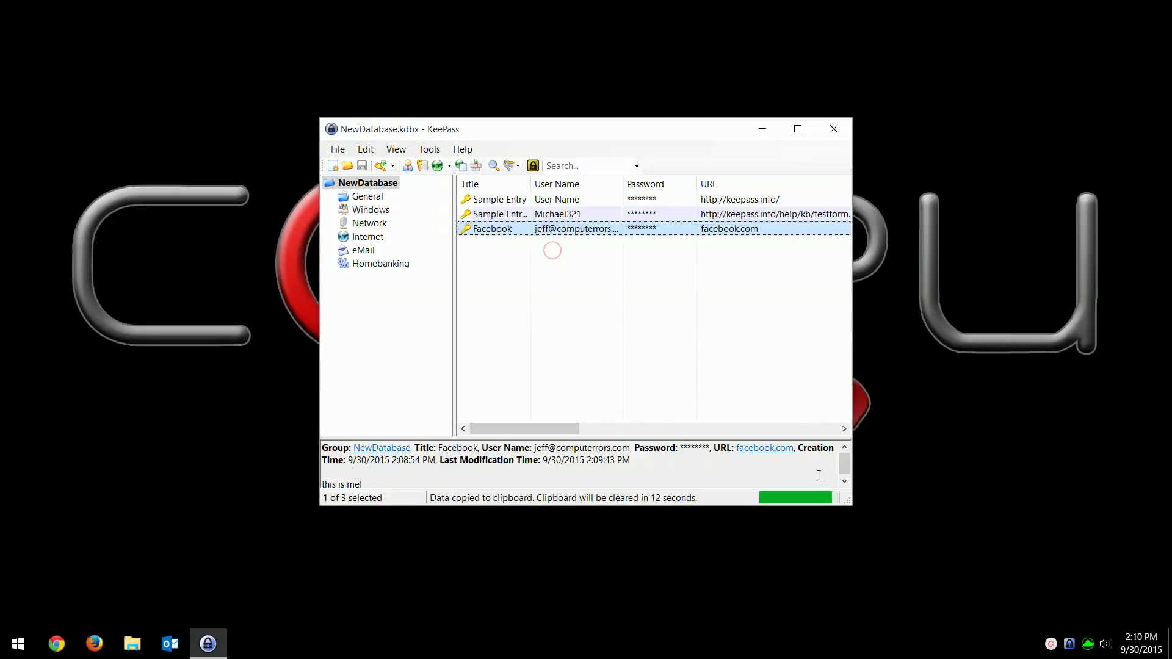